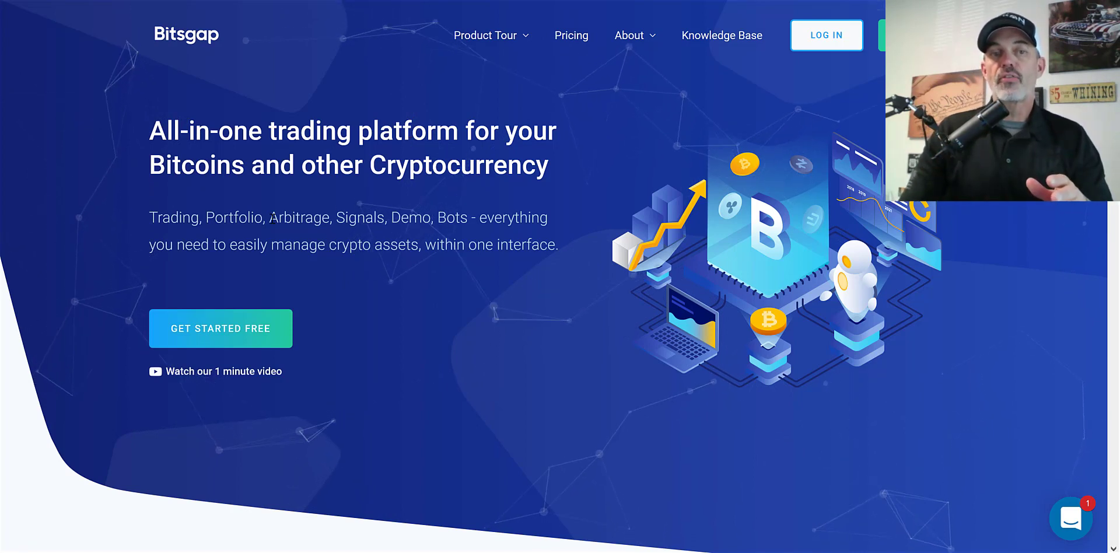
# Review the platform's listed features and compare the Basic, Advanced and Pro plans on the pricing page.
pyautogui.moveTo(269, 217); pyautogui.dragTo(329, 217)
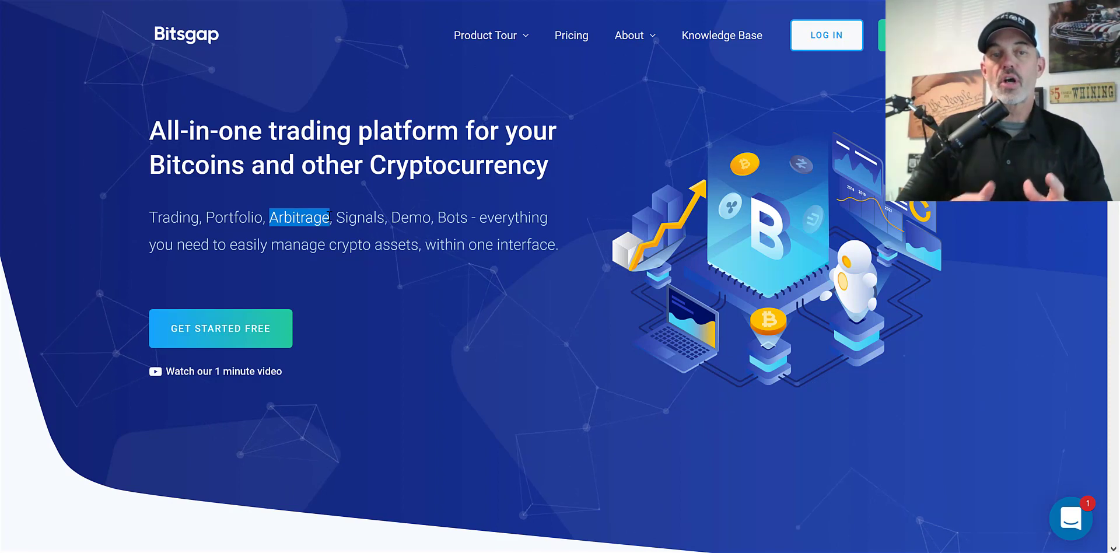
pyautogui.click(329, 217)
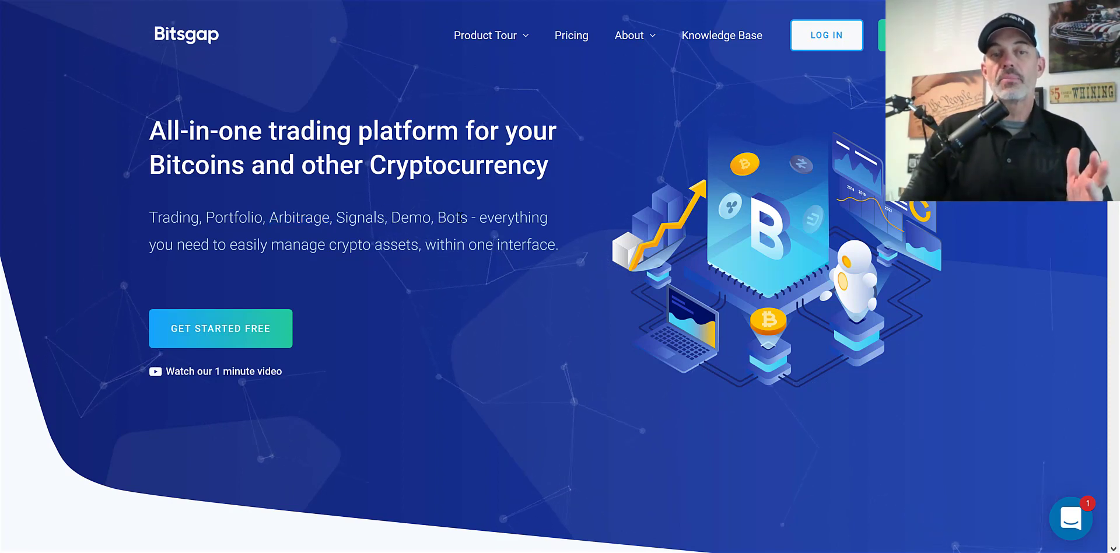
pyautogui.doubleClick(453, 218)
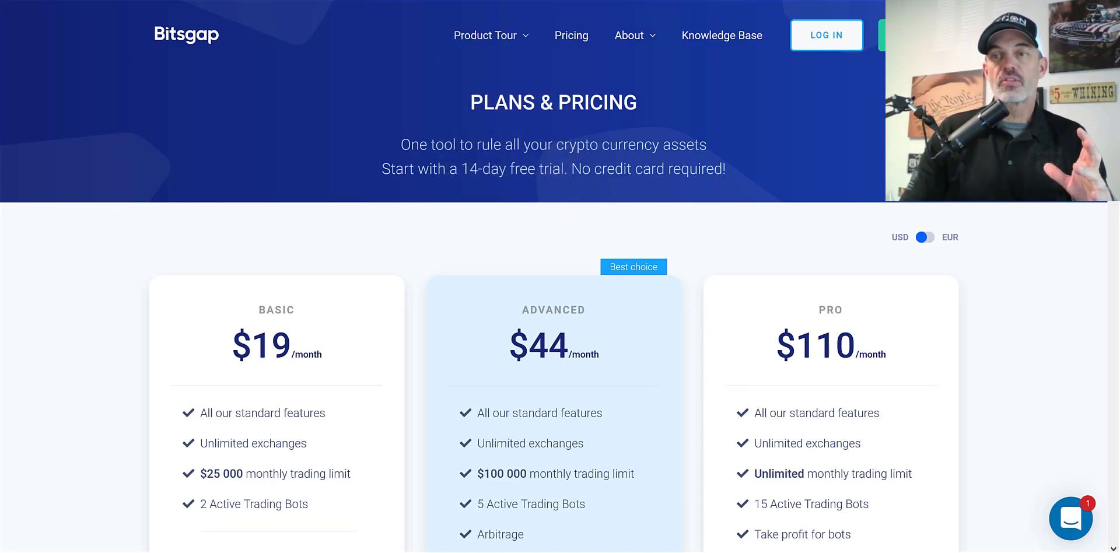
pyautogui.scroll(-7, 554, 350)
pyautogui.scroll(5, 554, 349)
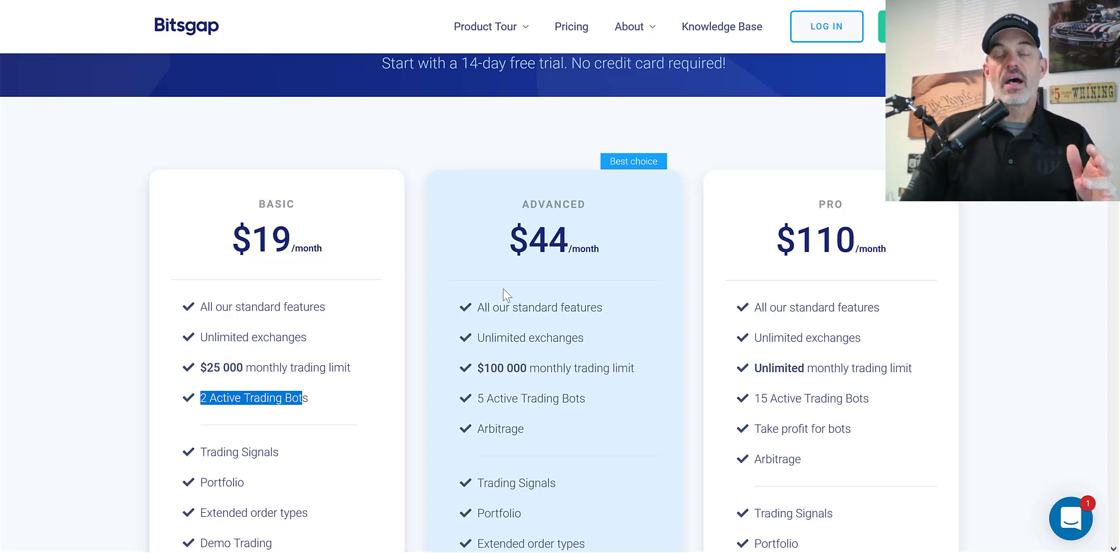
pyautogui.moveTo(800, 206); pyautogui.dragTo(856, 205)
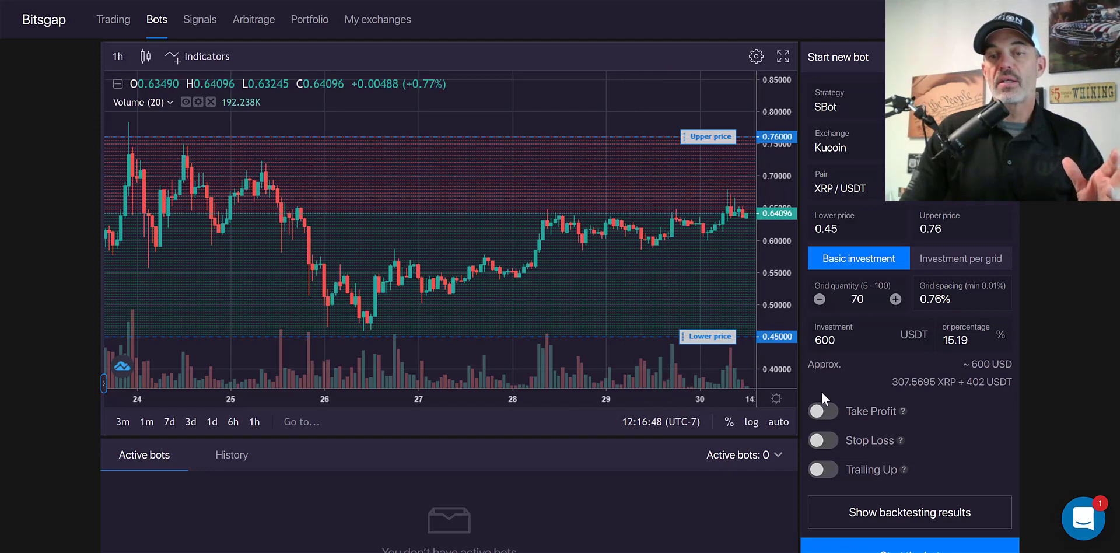
# Enable Trailing Up and Stop Loss for the new XRP/USDT bot and set the stop loss price to 0.44.
pyautogui.click(819, 471)
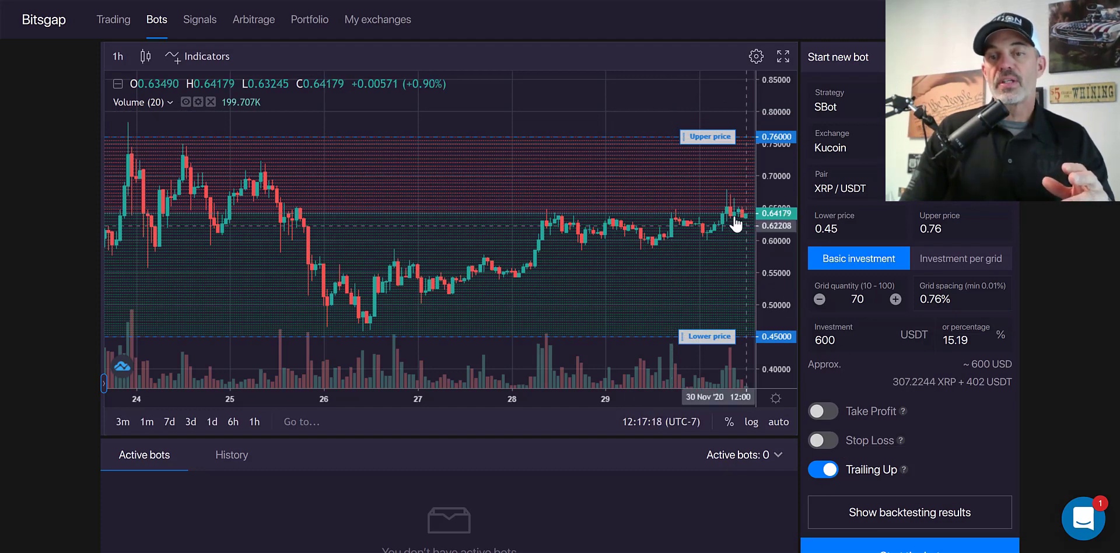
pyautogui.click(819, 442)
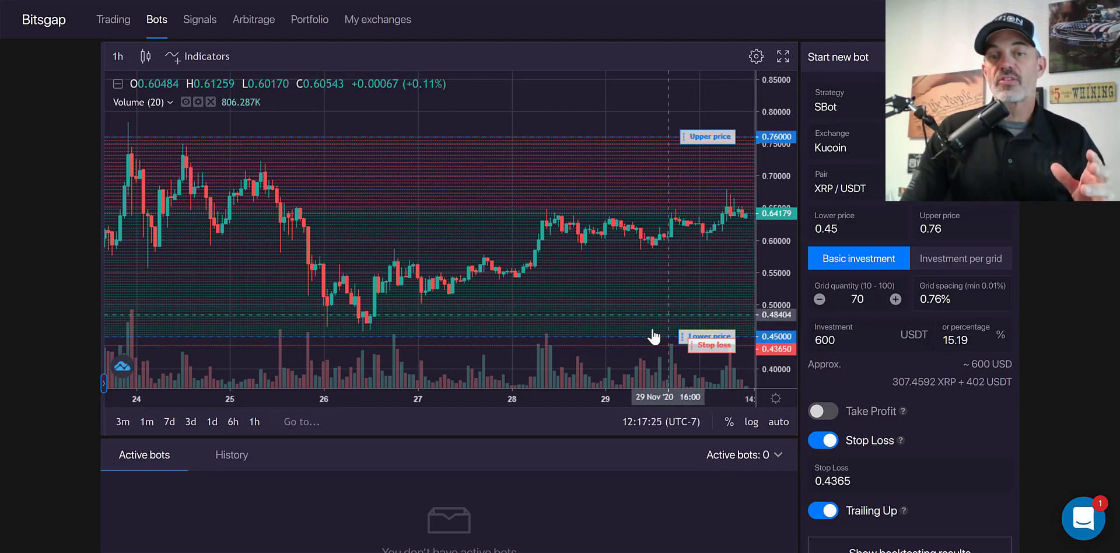
pyautogui.moveTo(665, 346); pyautogui.dragTo(661, 344)
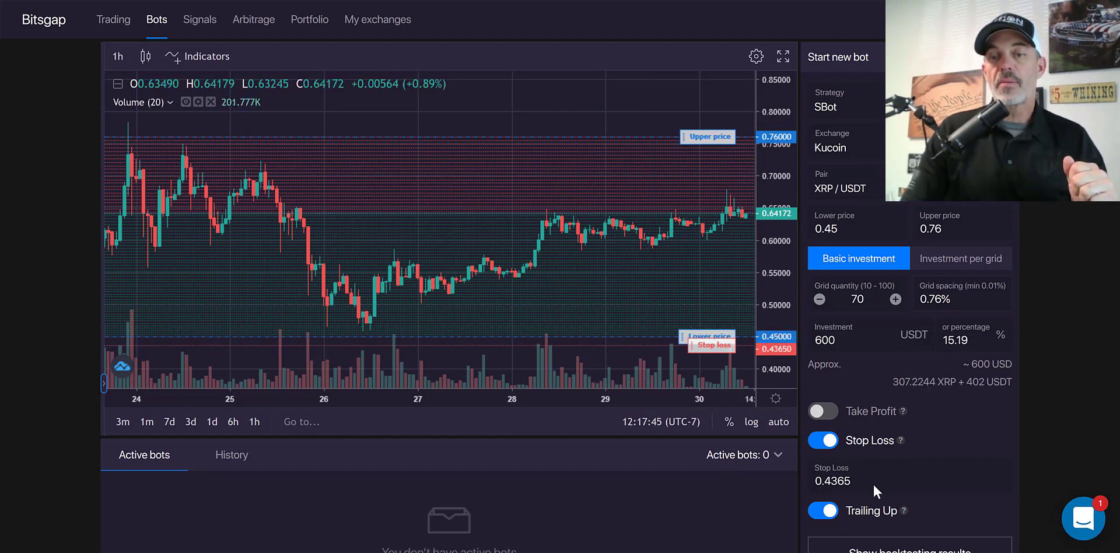
pyautogui.moveTo(850, 481); pyautogui.dragTo(832, 477)
pyautogui.write('4')
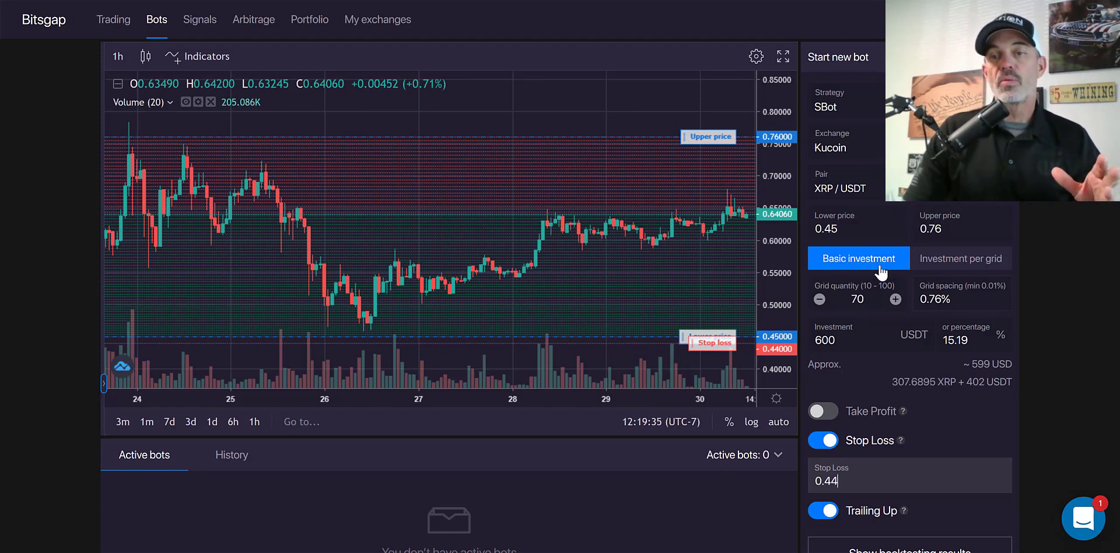
# Check the bot's investment amount per grid and return to the basic investment view.
pyautogui.click(953, 263)
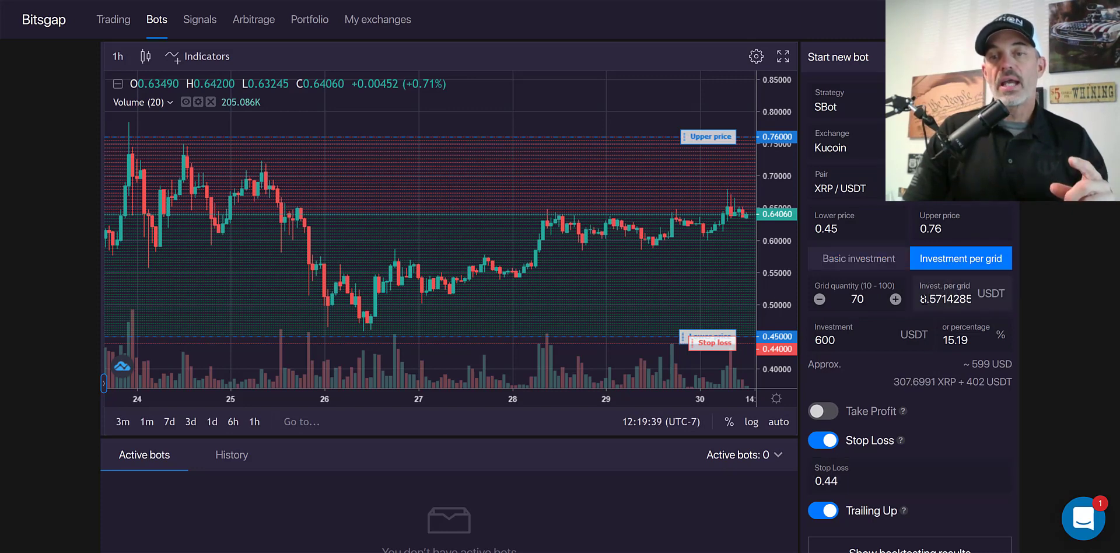
pyautogui.moveTo(921, 299); pyautogui.dragTo(973, 299)
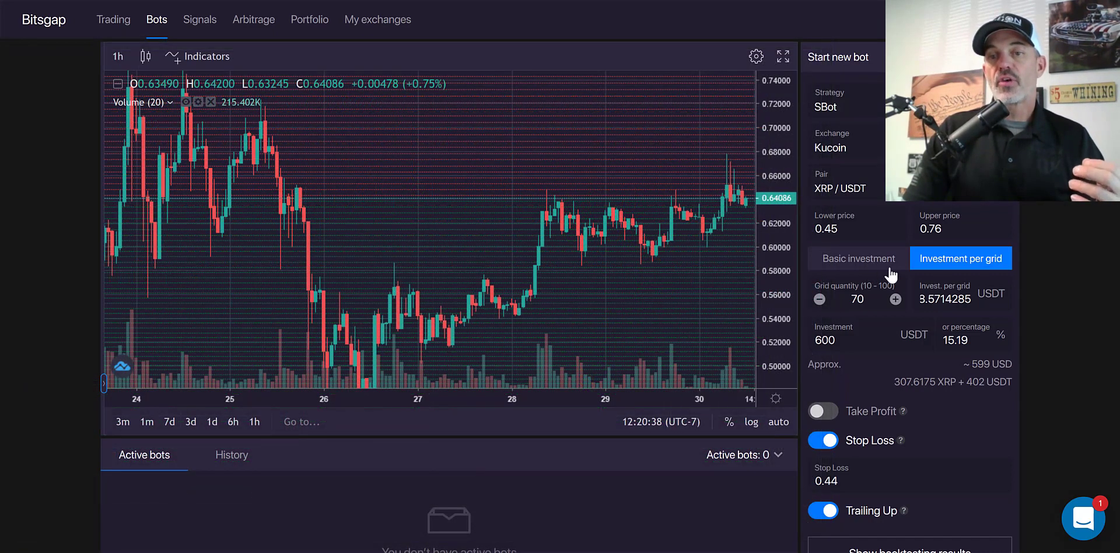
pyautogui.click(866, 262)
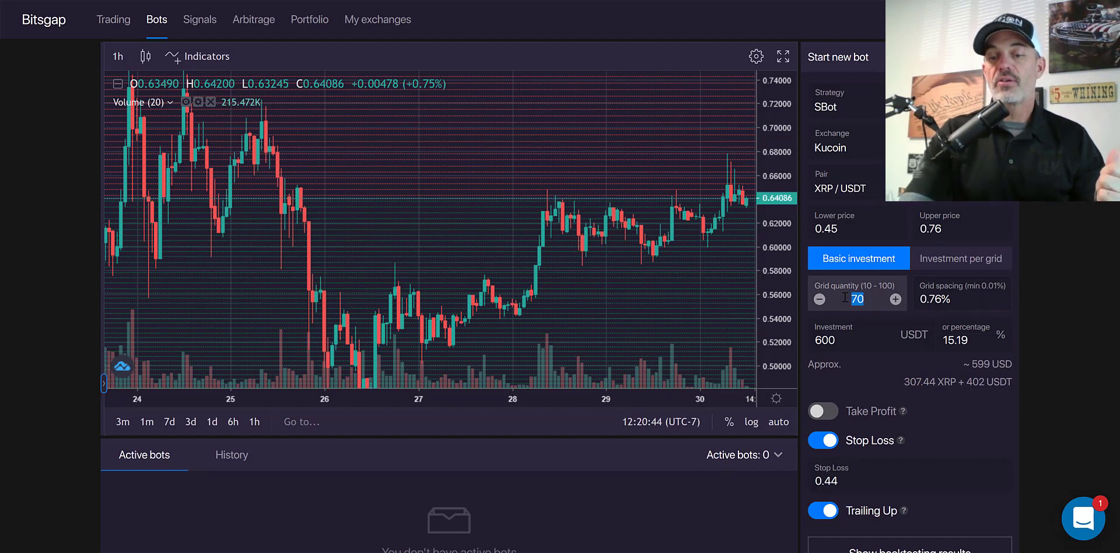
# Try a grid quantity of 100 for the bot and restore it to 70.
pyautogui.press('BackSpace')
pyautogui.press('BackSpace')
pyautogui.write('100')
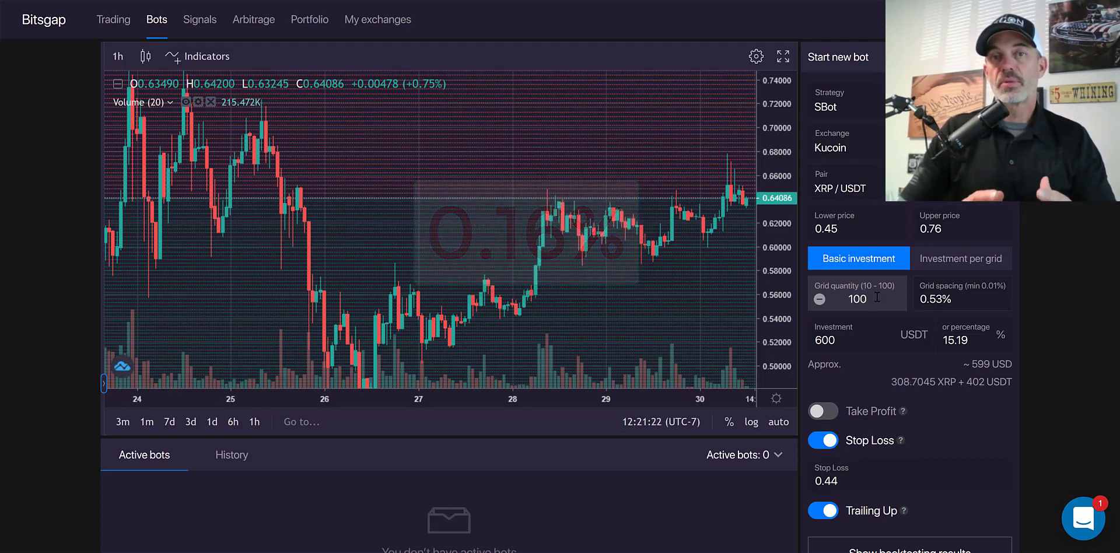
pyautogui.doubleClick(857, 299)
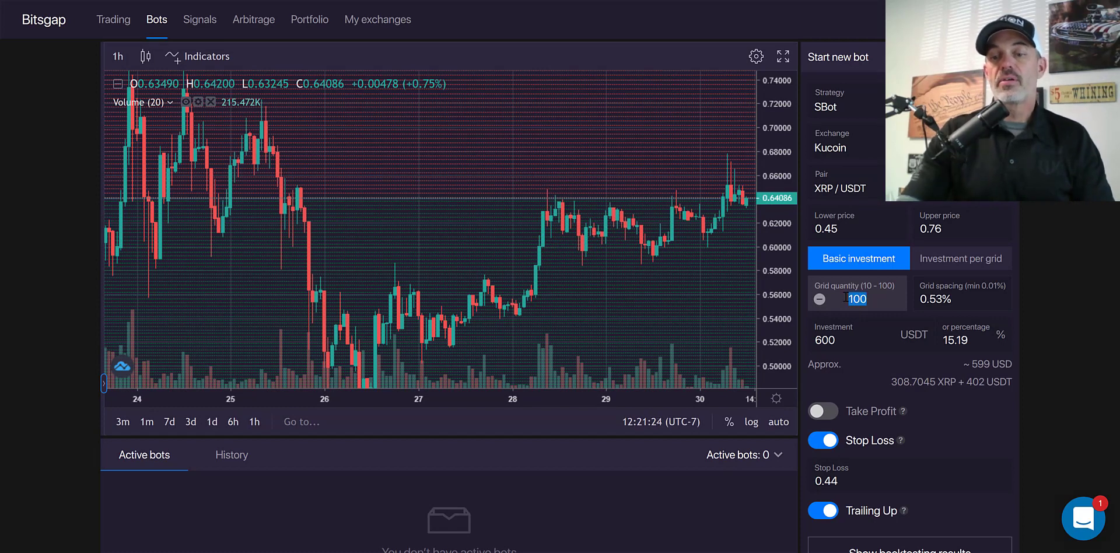
pyautogui.write('70')
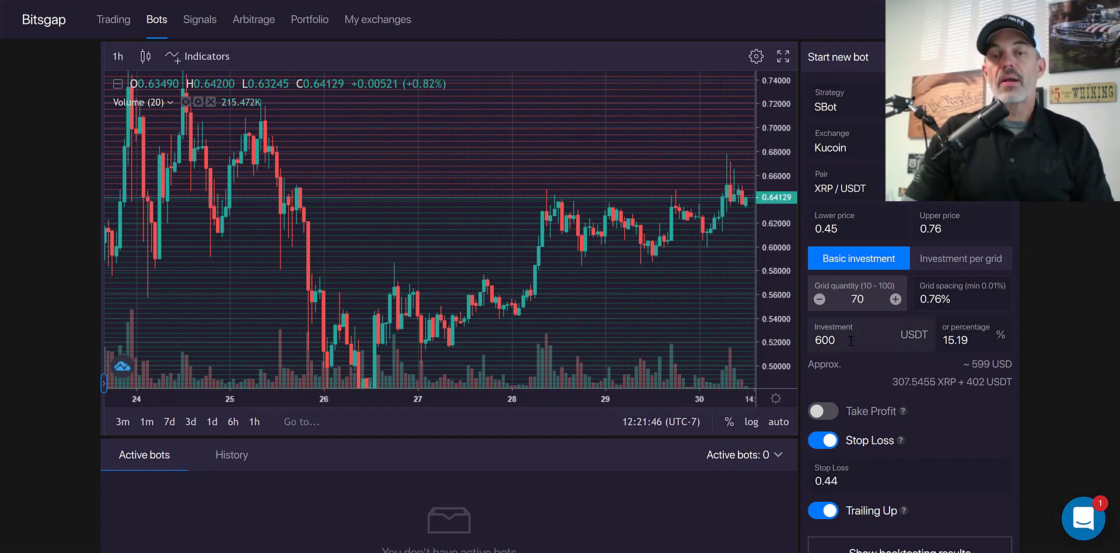
# Examine the investment amount and its XRP and USDT split, and compress the chart's price scale to show the full grid range.
pyautogui.moveTo(847, 340); pyautogui.dragTo(816, 338)
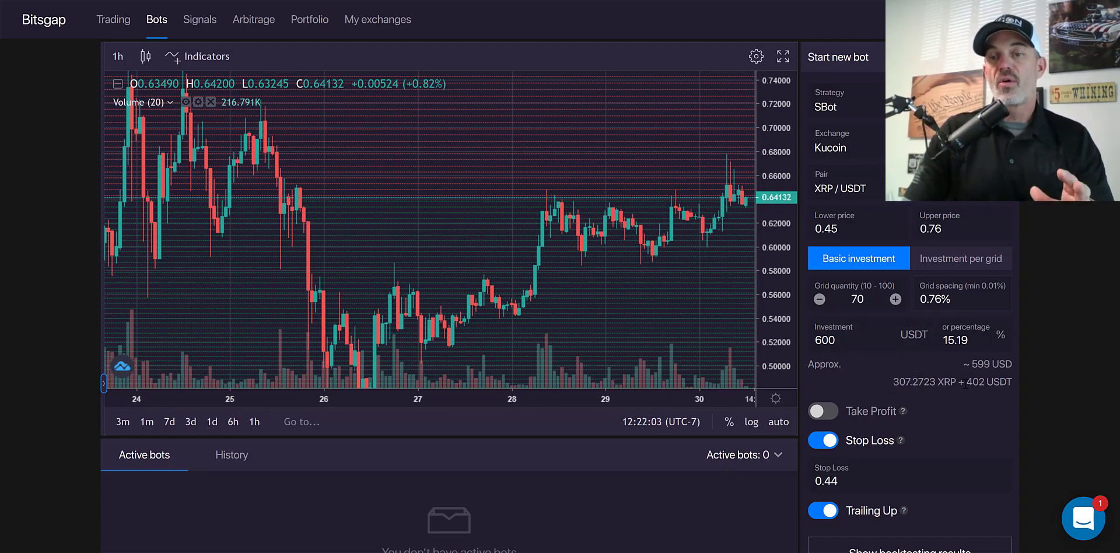
pyautogui.moveTo(967, 382); pyautogui.dragTo(988, 382)
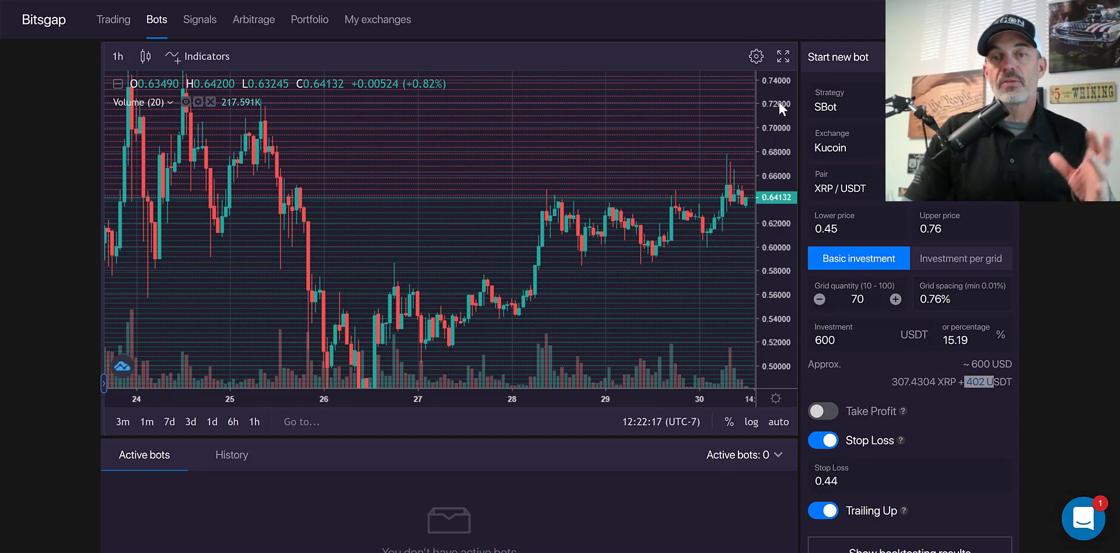
pyautogui.moveTo(778, 100); pyautogui.dragTo(762, 318)
pyautogui.click(938, 414)
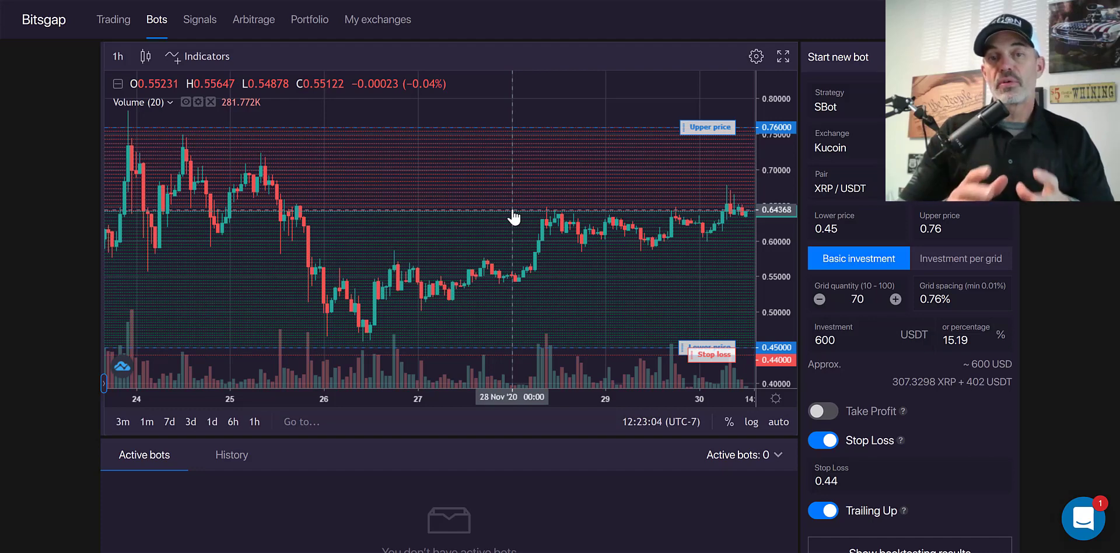
# Open the bot's backtest, examine its three-day, monthly and annual results, and close it.
pyautogui.scroll(-2, 513, 217)
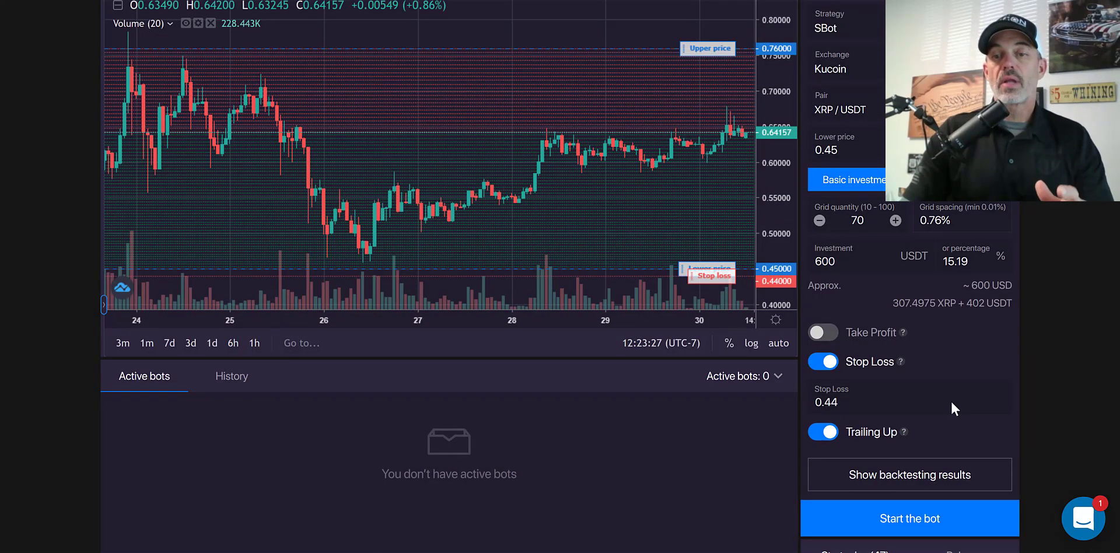
pyautogui.click(940, 477)
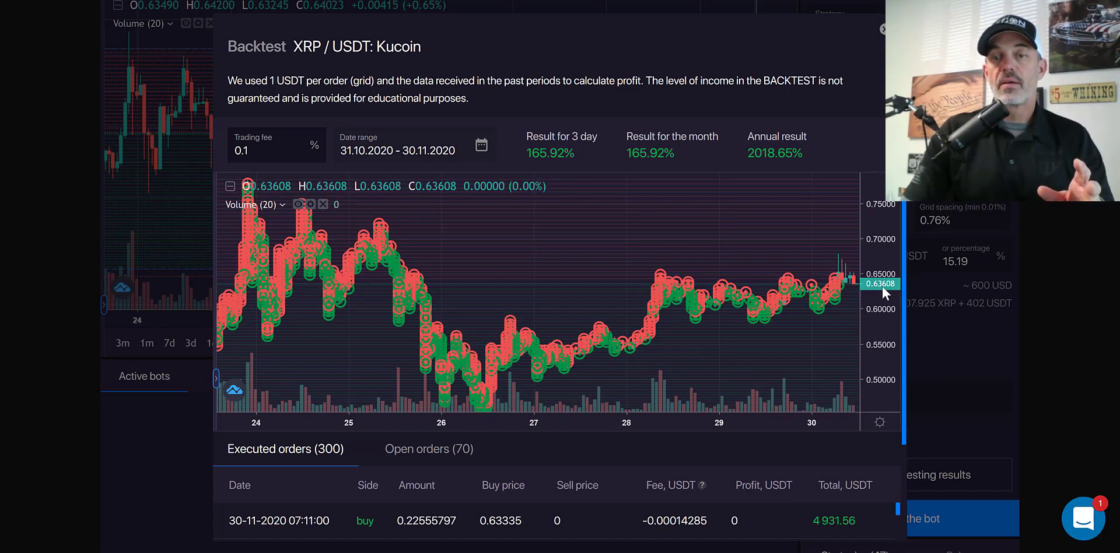
pyautogui.moveTo(886, 295); pyautogui.dragTo(884, 219)
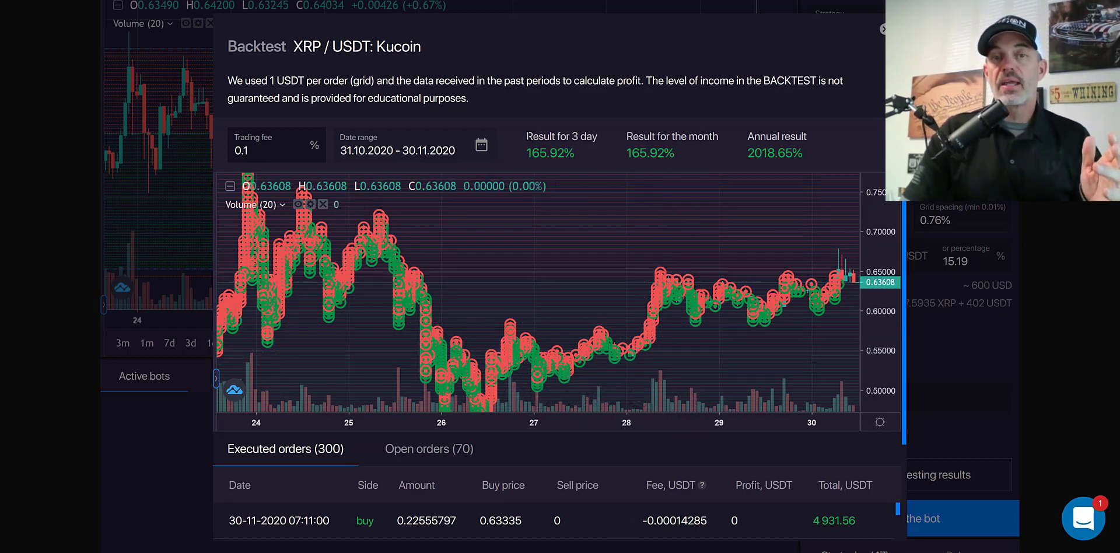
pyautogui.tripleClick(587, 136)
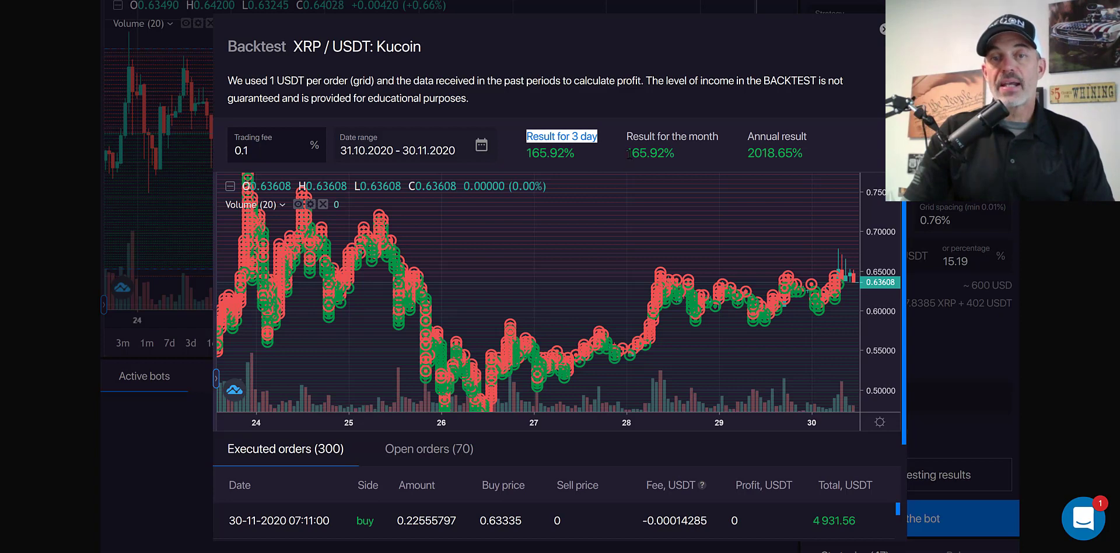
pyautogui.moveTo(629, 154); pyautogui.dragTo(674, 156)
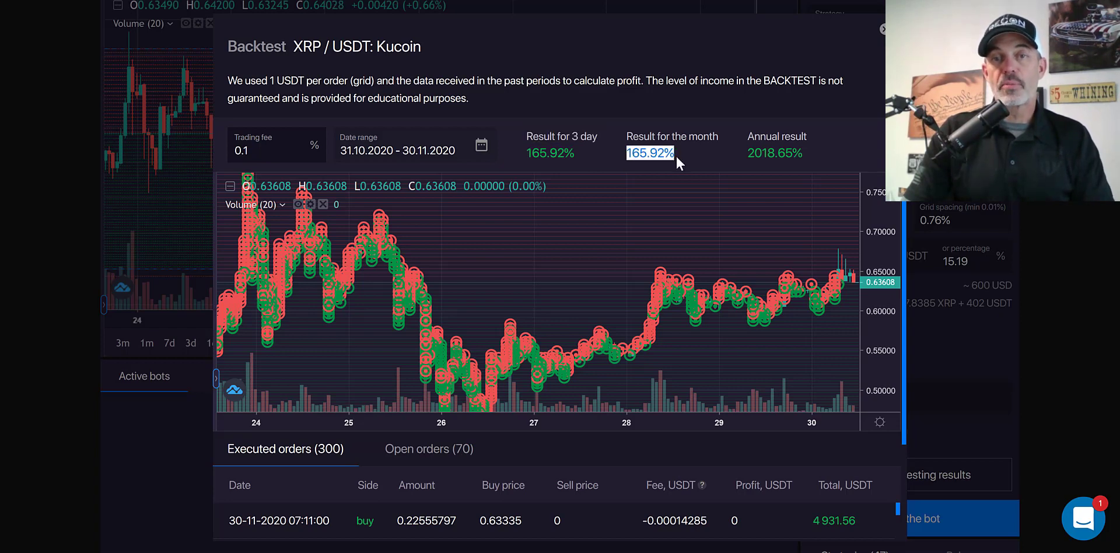
pyautogui.click(671, 154)
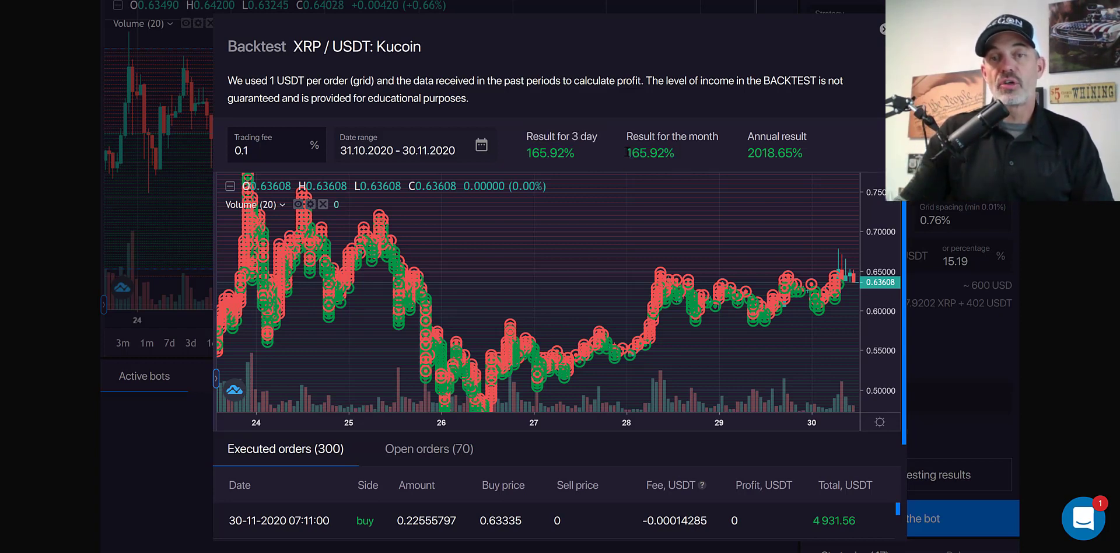
pyautogui.doubleClick(671, 153)
pyautogui.moveTo(747, 154); pyautogui.dragTo(803, 150)
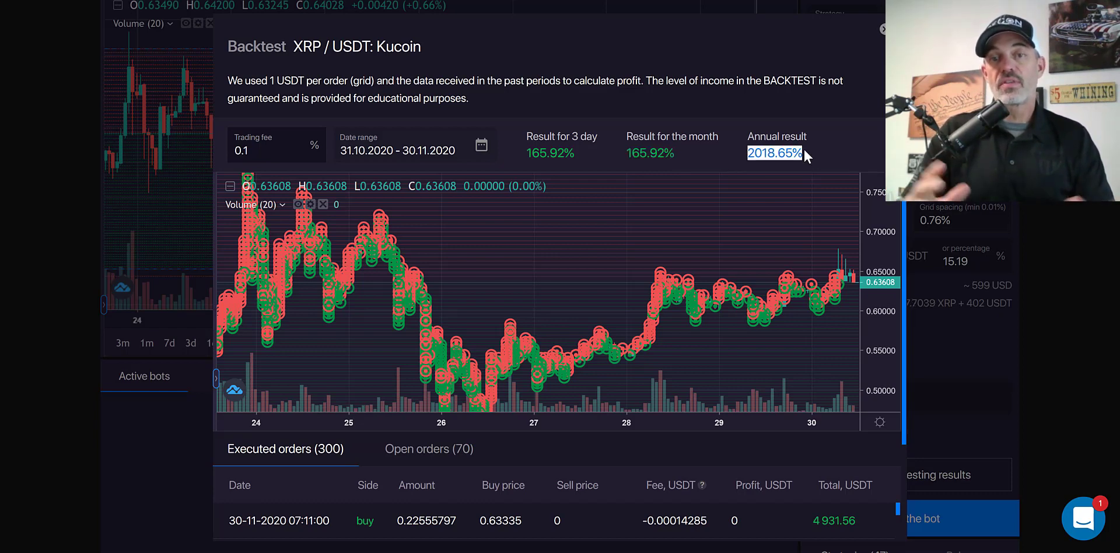
pyautogui.press('Escape')
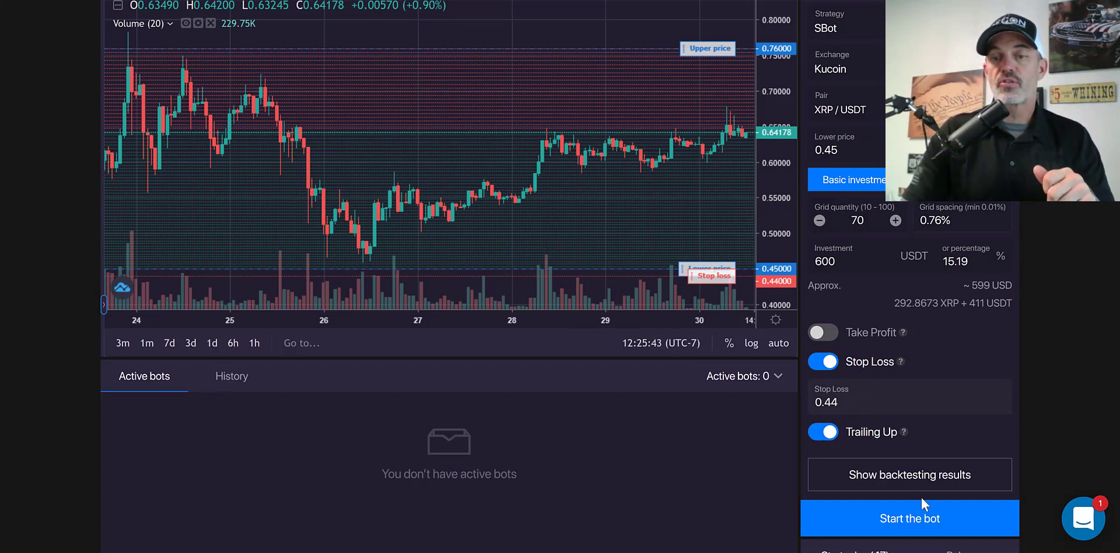
# Start the XRP/USDT bot, confirm buying the required XRP at market price, and compress the price scale to show its grid.
pyautogui.click(911, 521)
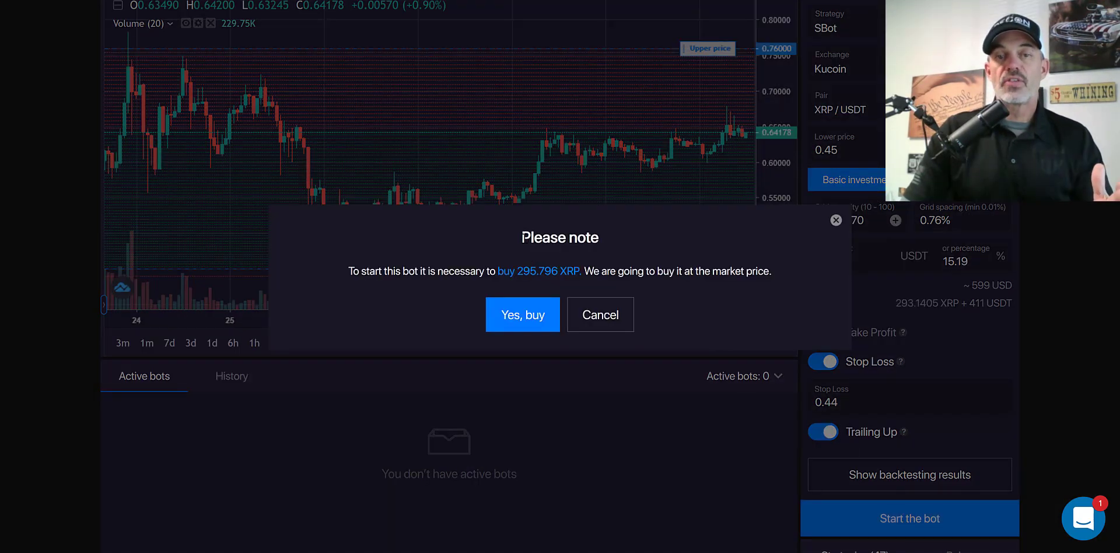
pyautogui.moveTo(522, 237); pyautogui.dragTo(601, 239)
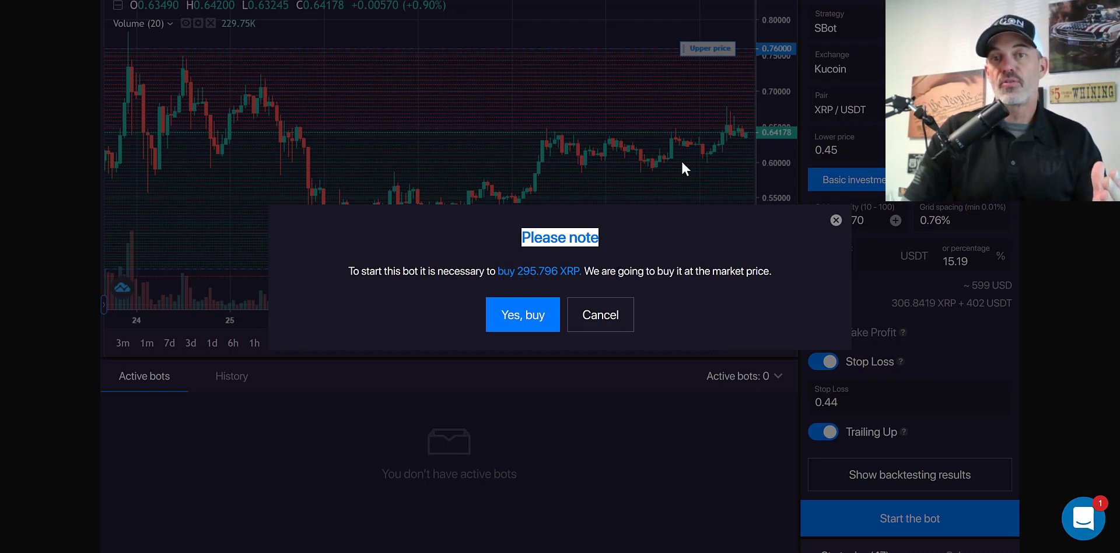
pyautogui.click(527, 316)
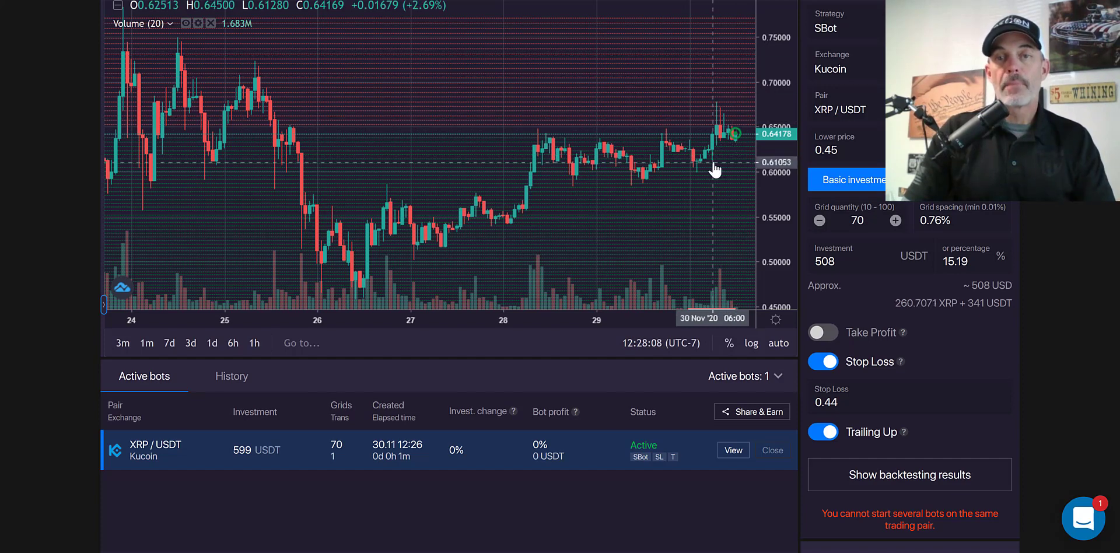
pyautogui.moveTo(770, 160); pyautogui.dragTo(770, 136)
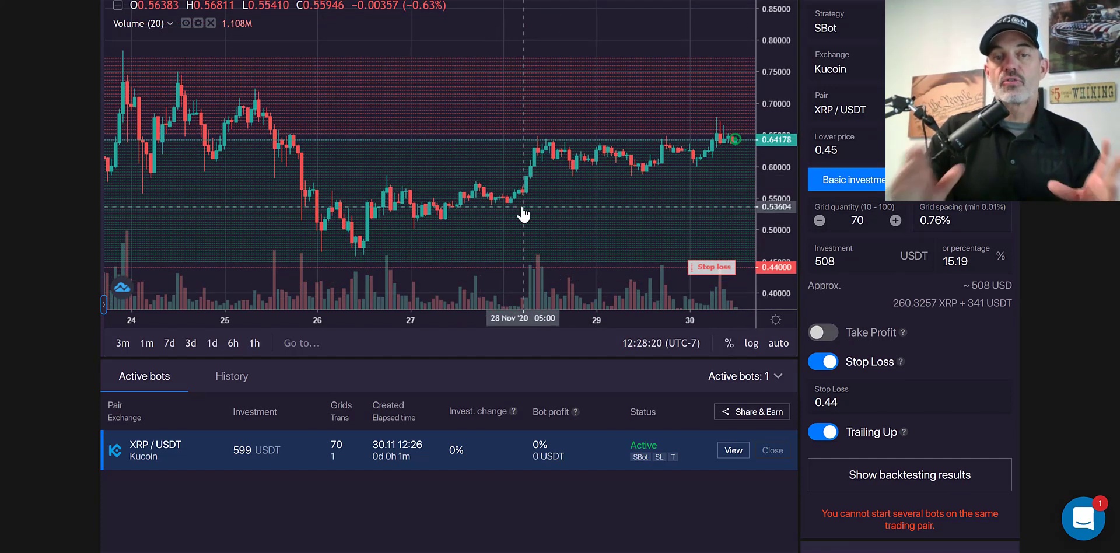